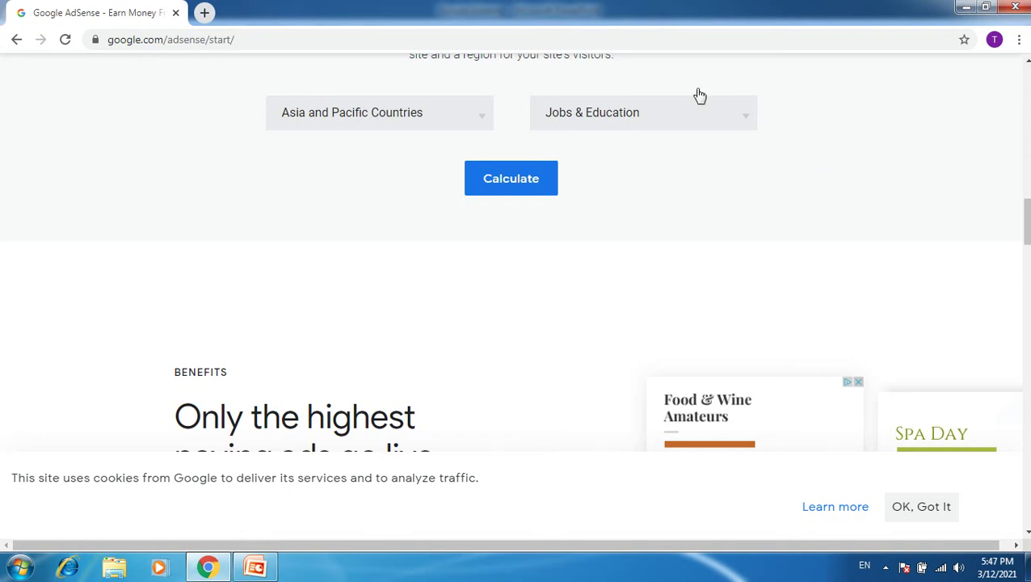
# Open a new blank Chrome tab beside the Google AdSense page.
pyautogui.click(205, 12)
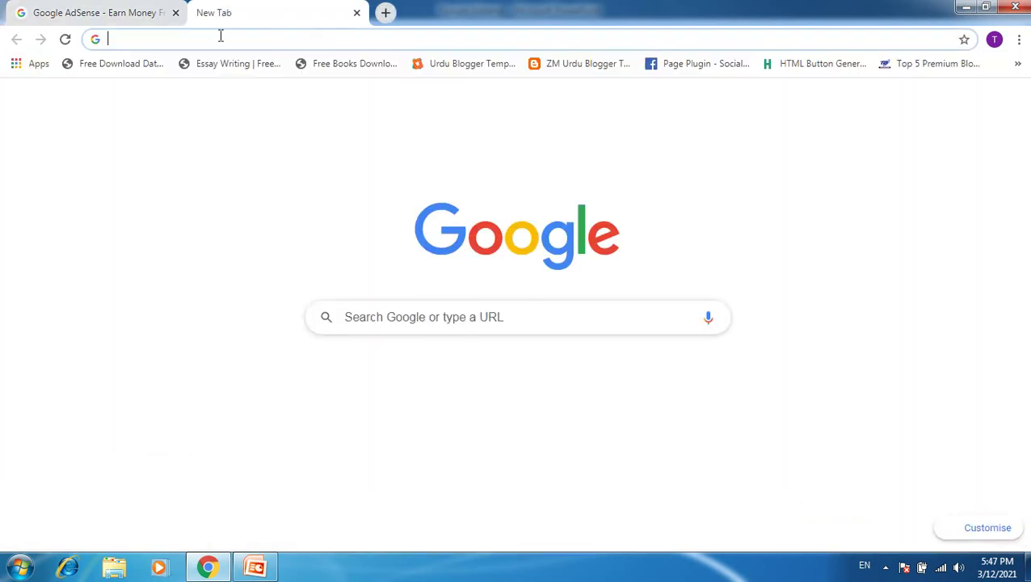
# Load blogger.com in the new tab.
pyautogui.write('blogger.com')
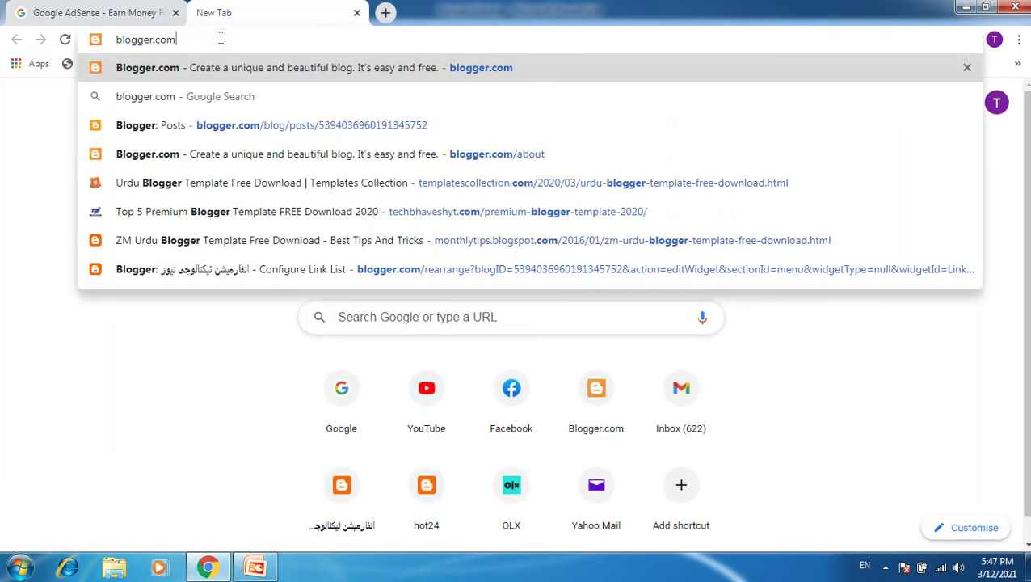
pyautogui.press('Return')
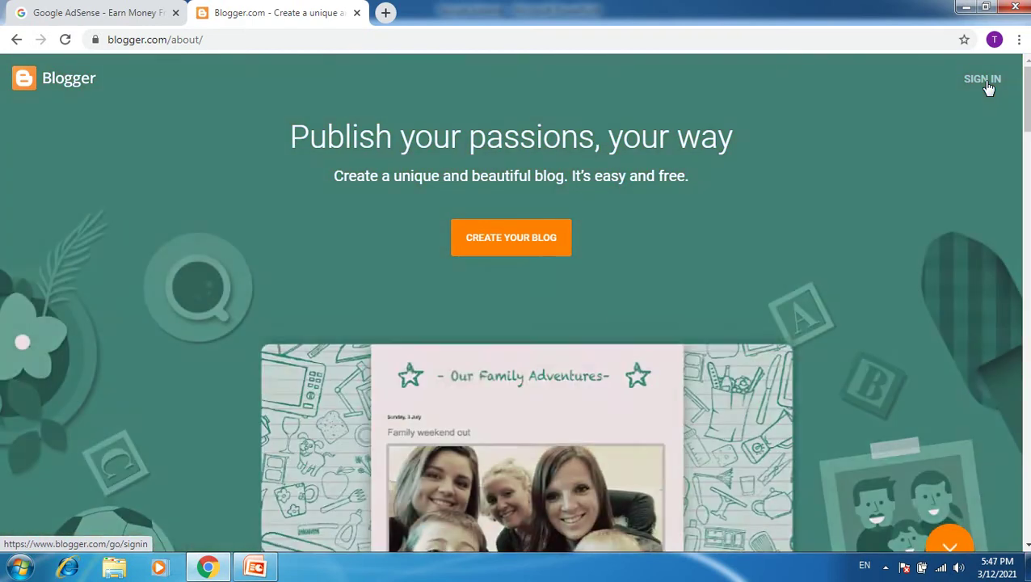
# Sign in to Blogger with the Google account to reach the blog-naming step.
pyautogui.click(987, 85)
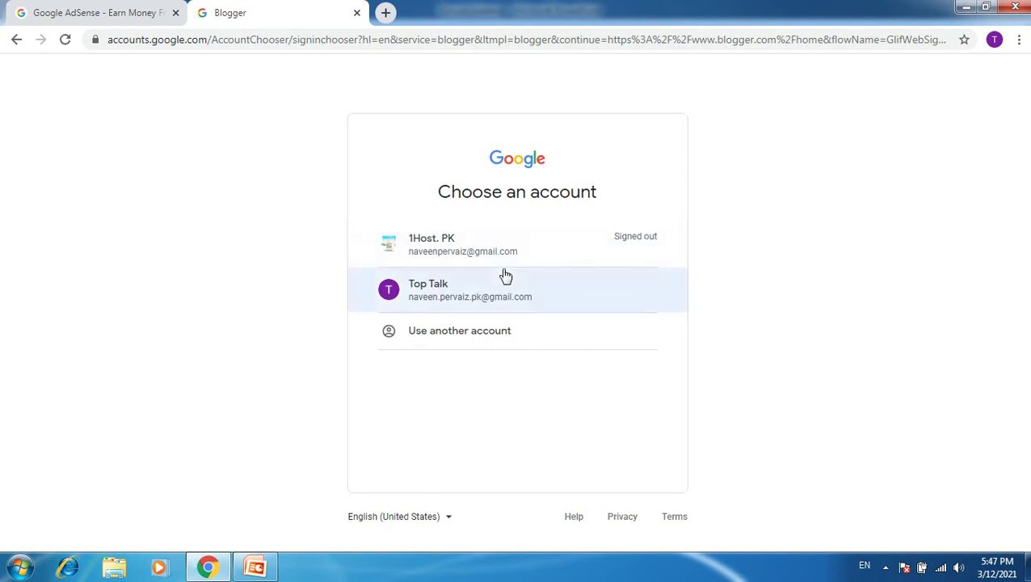
pyautogui.click(442, 294)
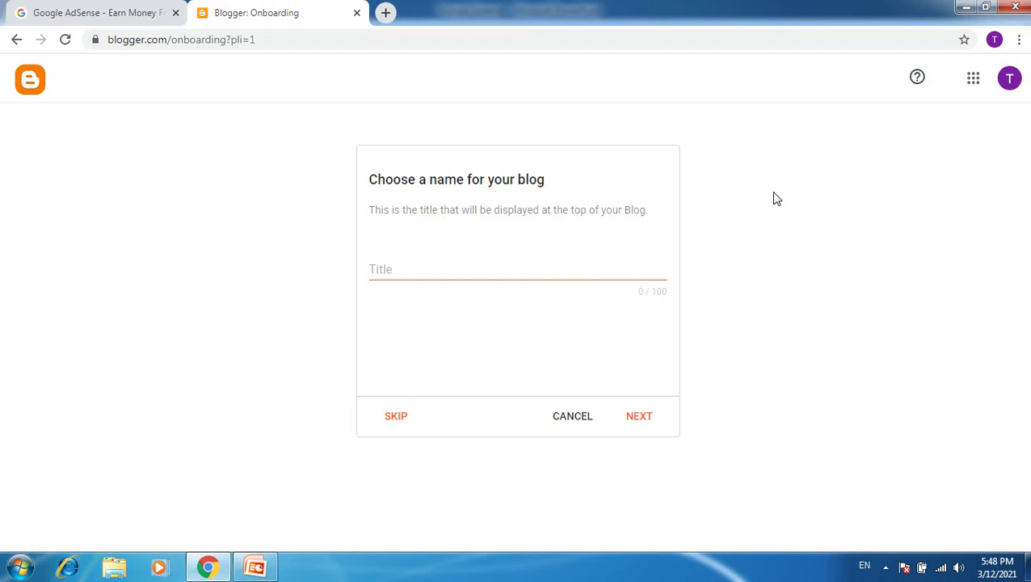
# Title the new blog 'education', replacing 'topedu', and continue to the address step.
pyautogui.click(420, 275)
pyautogui.write('topedu')
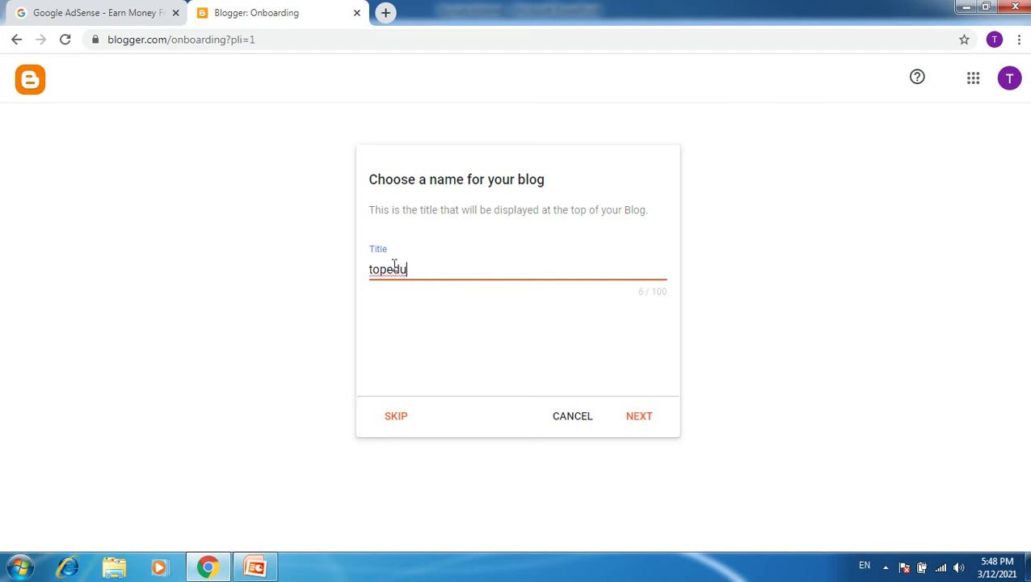
pyautogui.moveTo(413, 269); pyautogui.dragTo(351, 269)
pyautogui.write('education')
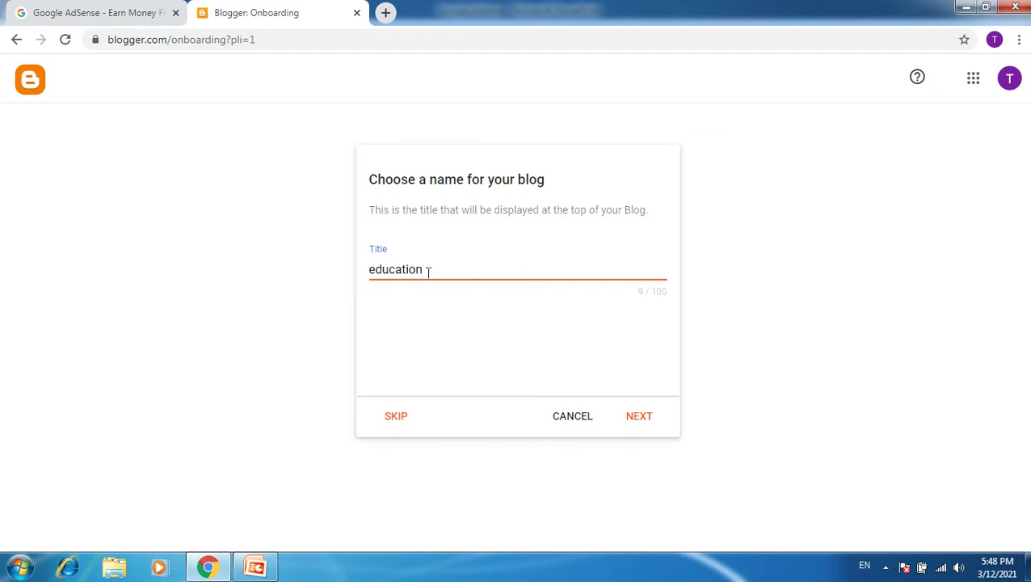
pyautogui.click(638, 416)
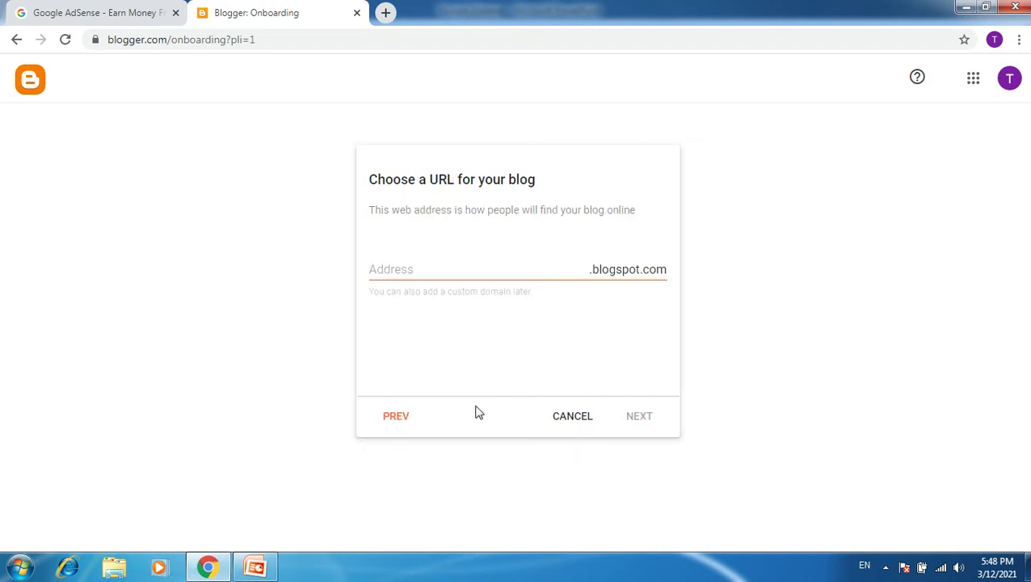
# Try 'education' and then 'edupk' as the blog address, both unavailable.
pyautogui.click(400, 273)
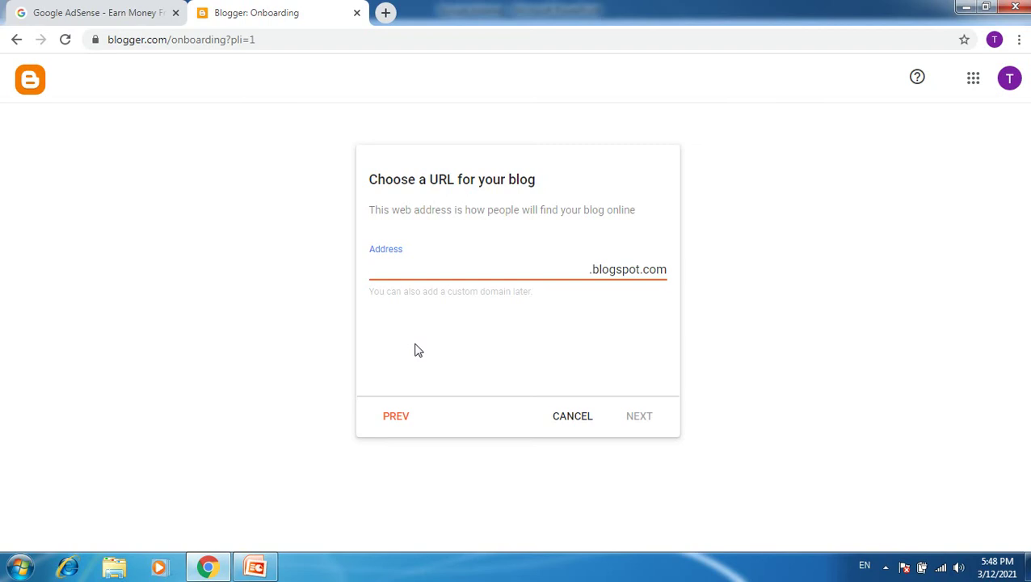
pyautogui.write('education')
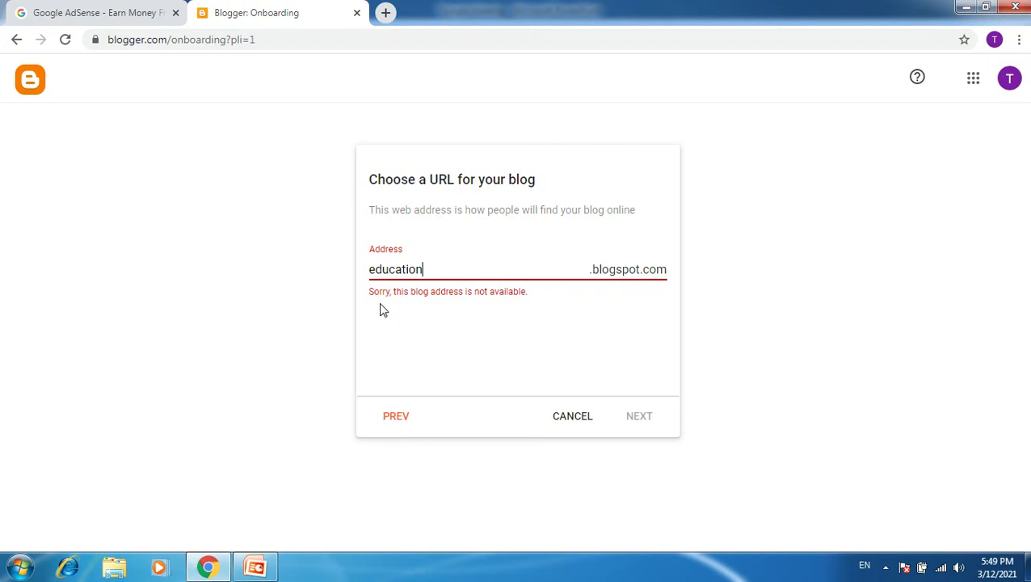
pyautogui.press('BackSpace')
pyautogui.press('BackSpace')
pyautogui.press('BackSpace')
pyautogui.press('BackSpace')
pyautogui.press('BackSpace')
pyautogui.press('BackSpace')
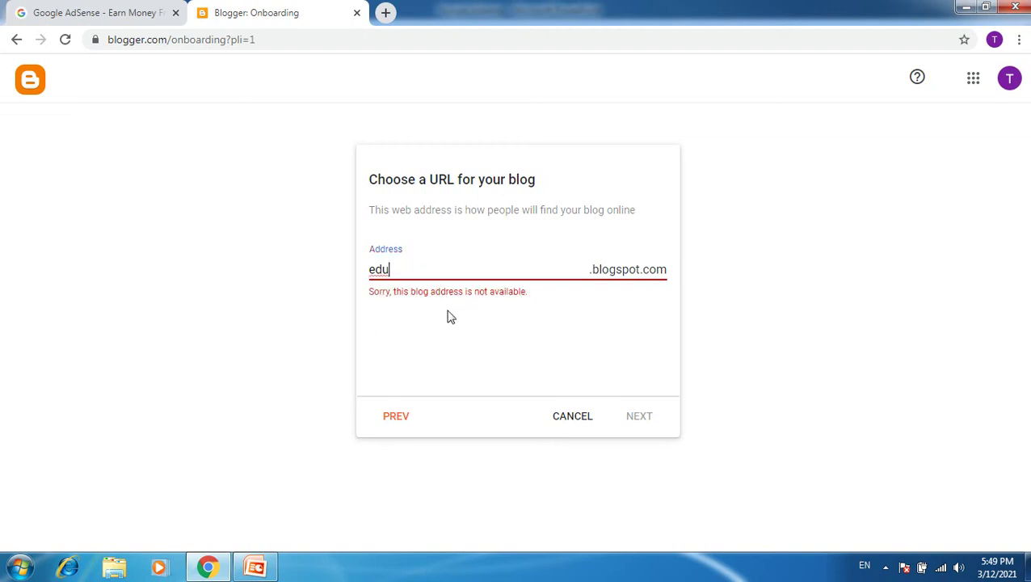
pyautogui.write('pk')
pyautogui.press('Left')
pyautogui.press('Left')
# Set the available blog address to edupk1234.blogspot.com and continue to the display name.
pyautogui.write('.')
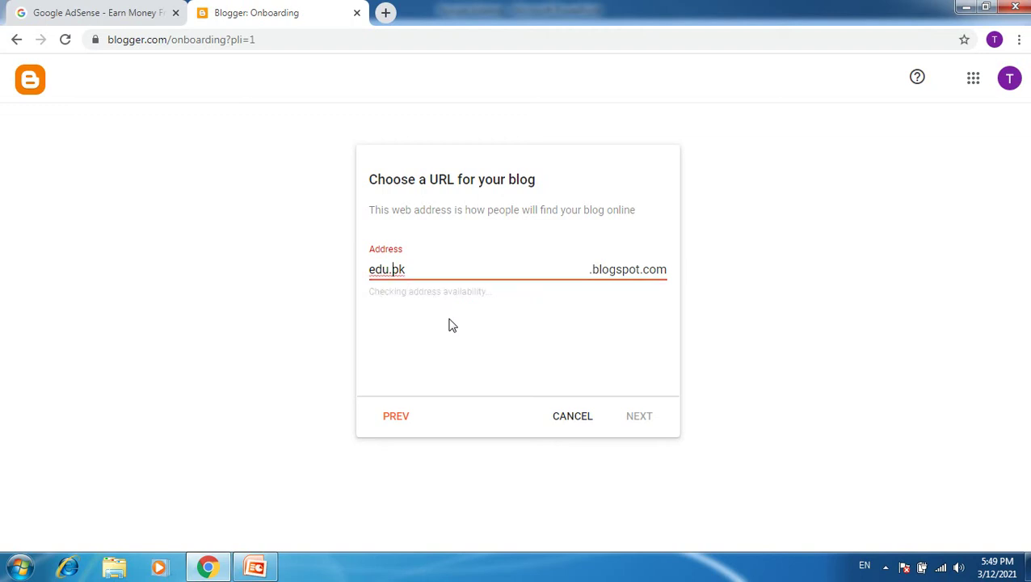
pyautogui.press('BackSpace')
pyautogui.press('Right')
pyautogui.press('Right')
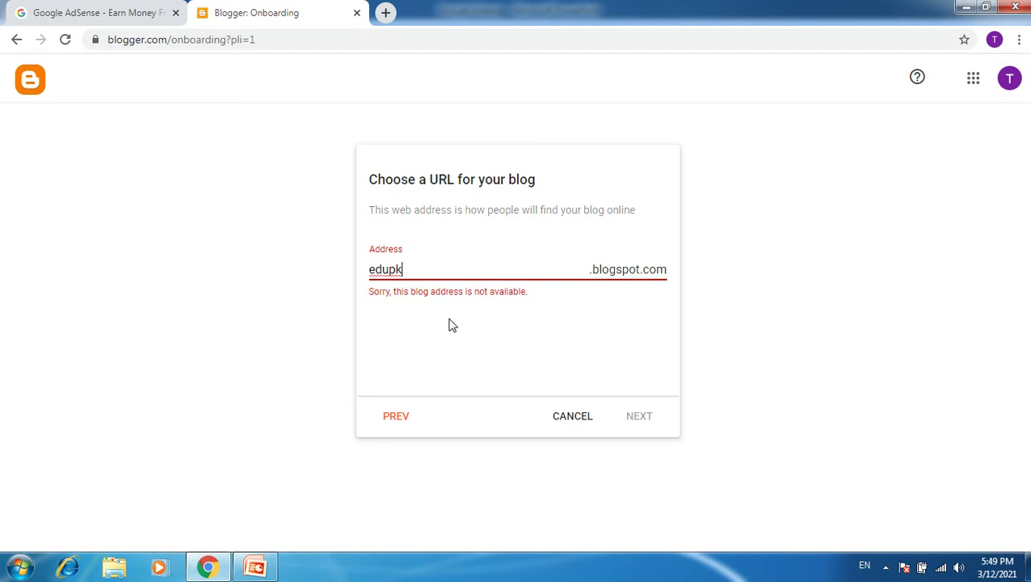
pyautogui.write('1234')
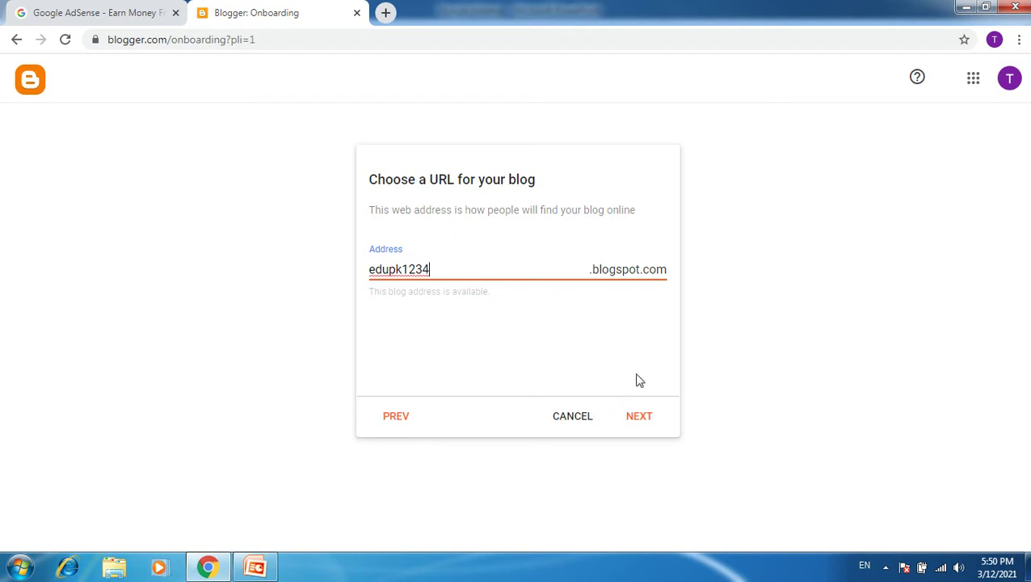
pyautogui.click(639, 416)
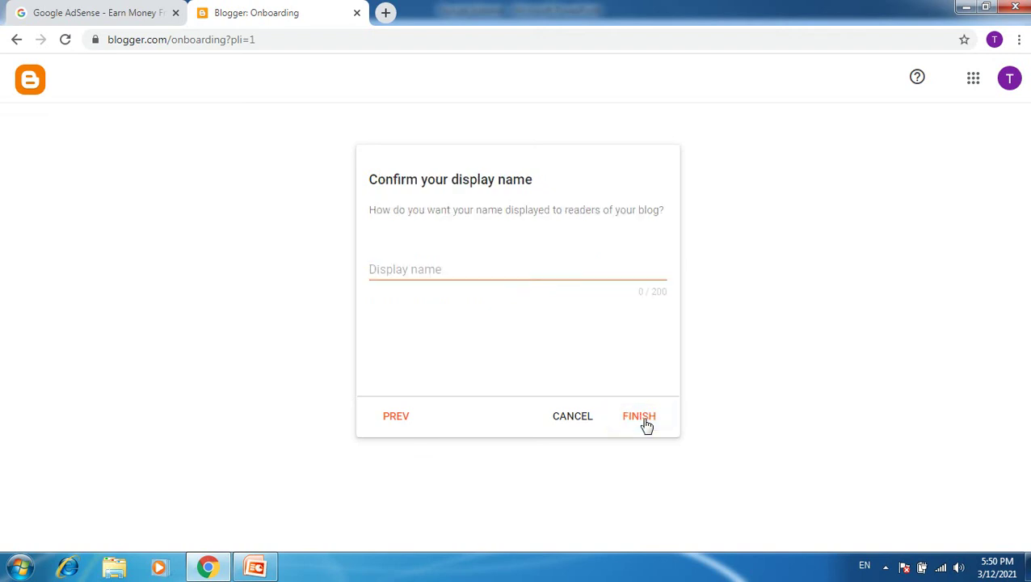
# Confirm the display name 'Best Education' to finish creating the blog.
pyautogui.click(450, 265)
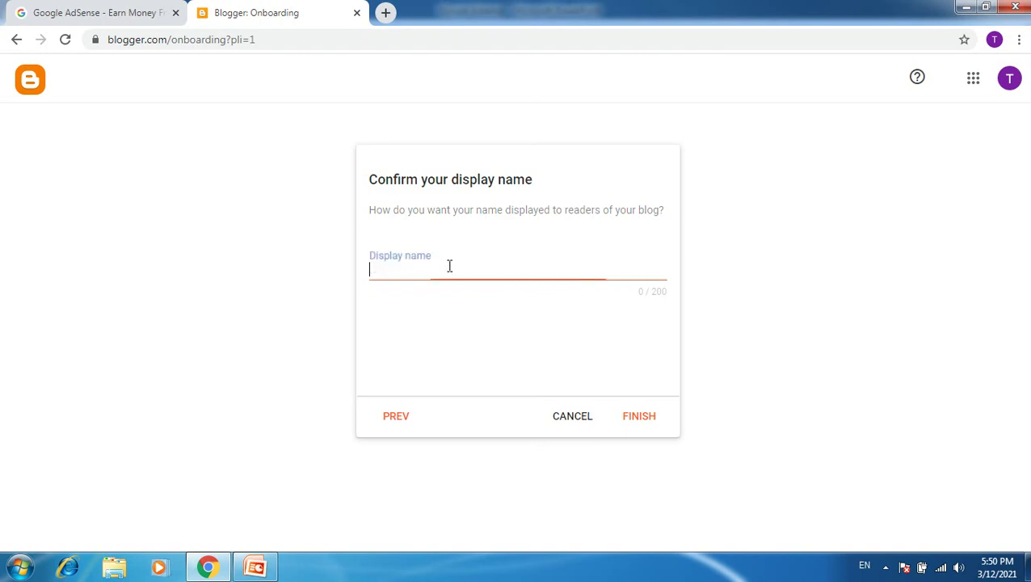
pyautogui.write('Best Education')
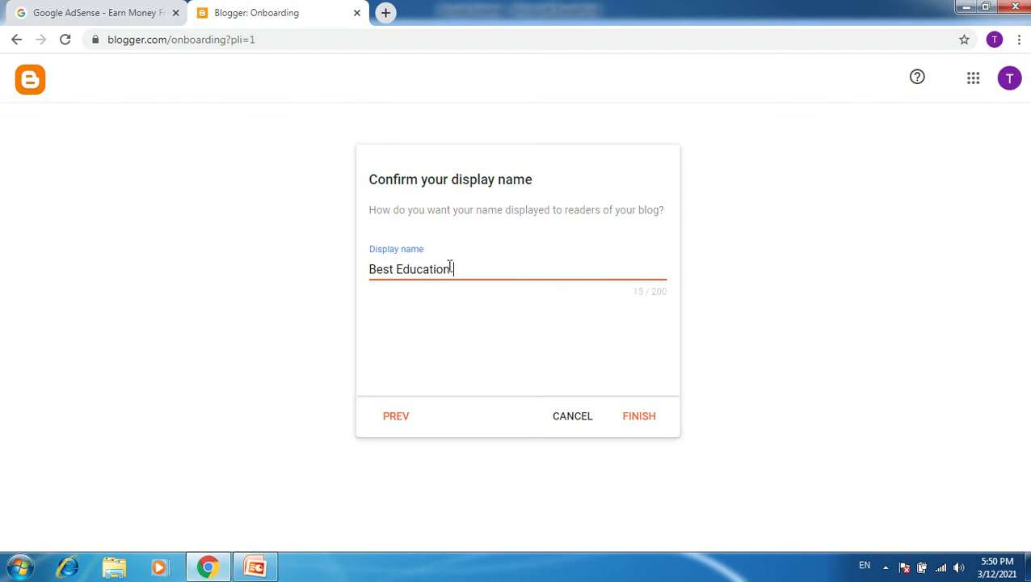
pyautogui.click(645, 418)
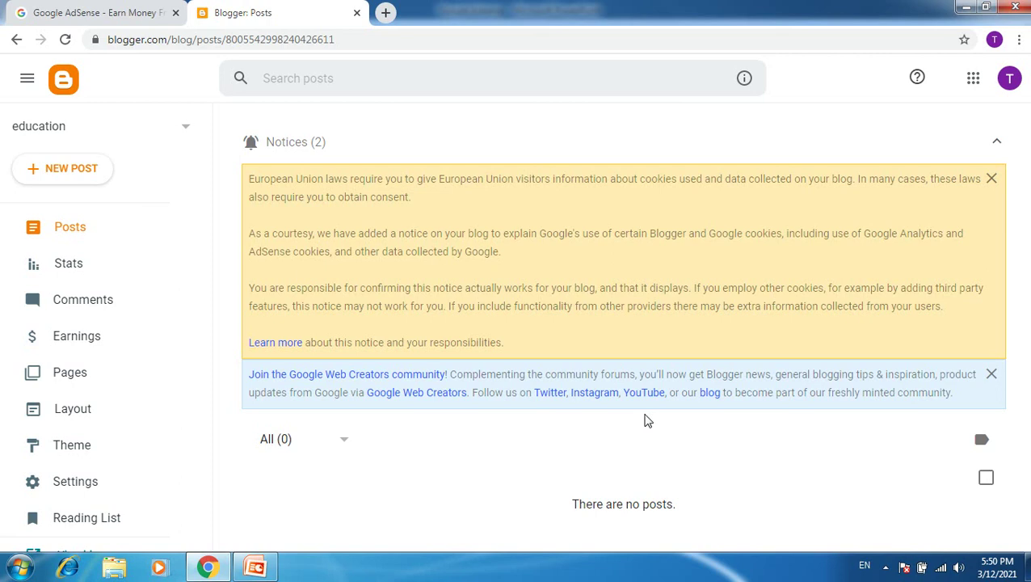
# Close the EU cookie notice and open the live education blog via View blog.
pyautogui.click(992, 179)
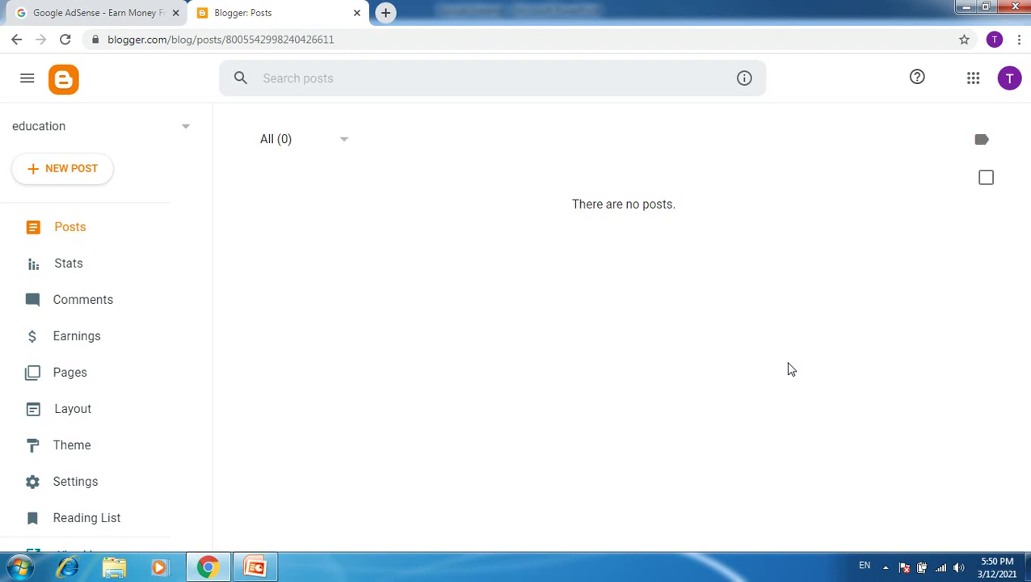
pyautogui.moveTo(194, 258)
pyautogui.moveTo(210, 223); pyautogui.dragTo(210, 316)
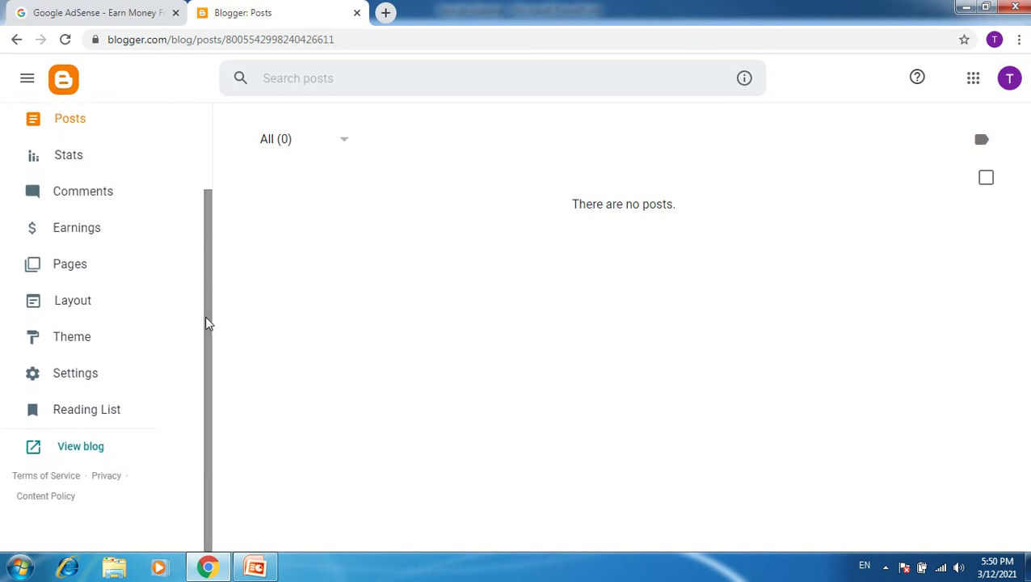
pyautogui.moveTo(207, 313)
pyautogui.mouseDown()
pyautogui.moveTo(207, 209)
pyautogui.moveTo(209, 299)
pyautogui.mouseUp()
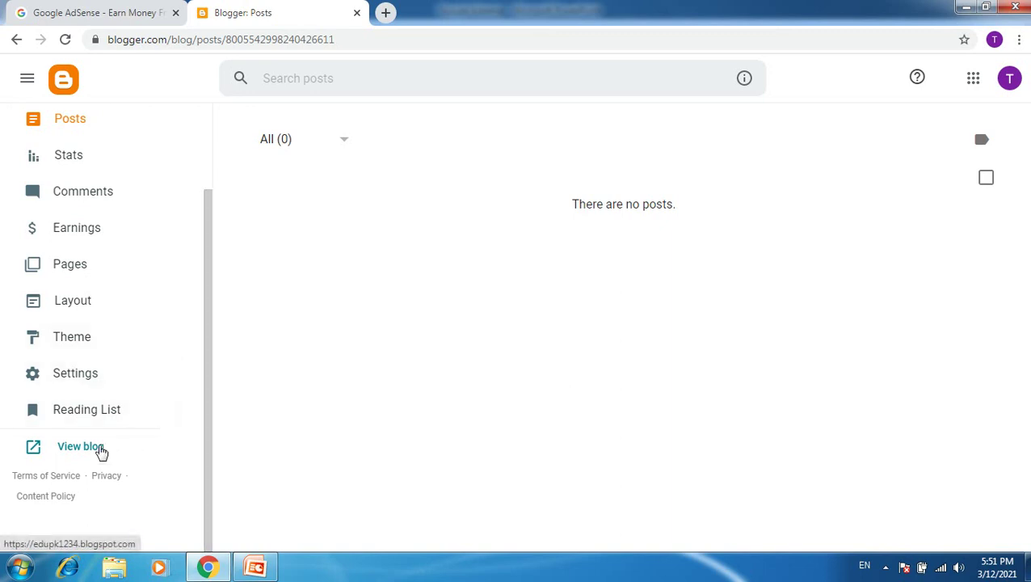
pyautogui.moveTo(208, 390)
pyautogui.mouseDown()
pyautogui.moveTo(210, 268)
pyautogui.moveTo(208, 384)
pyautogui.mouseUp()
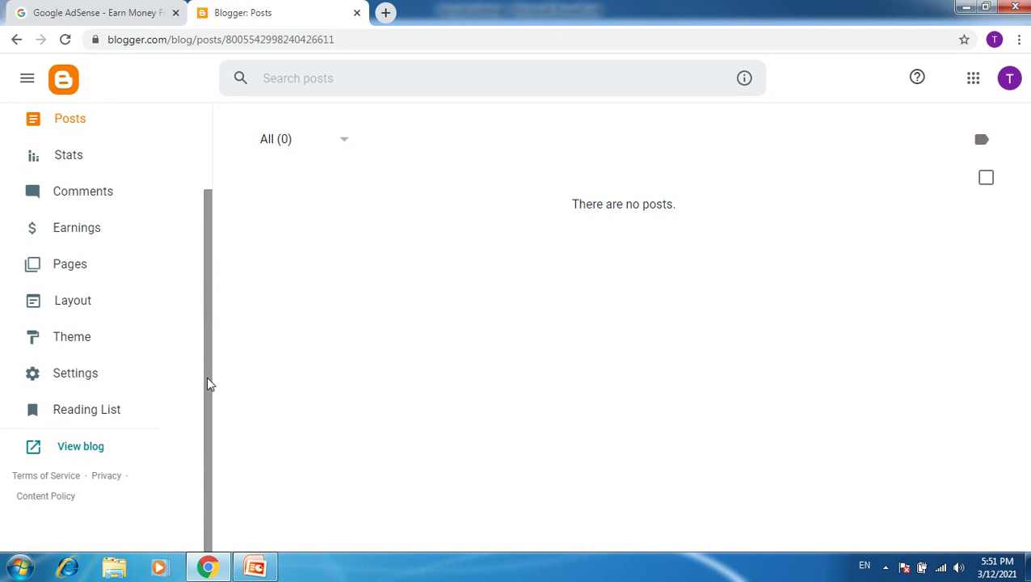
pyautogui.moveTo(208, 383); pyautogui.dragTo(212, 233)
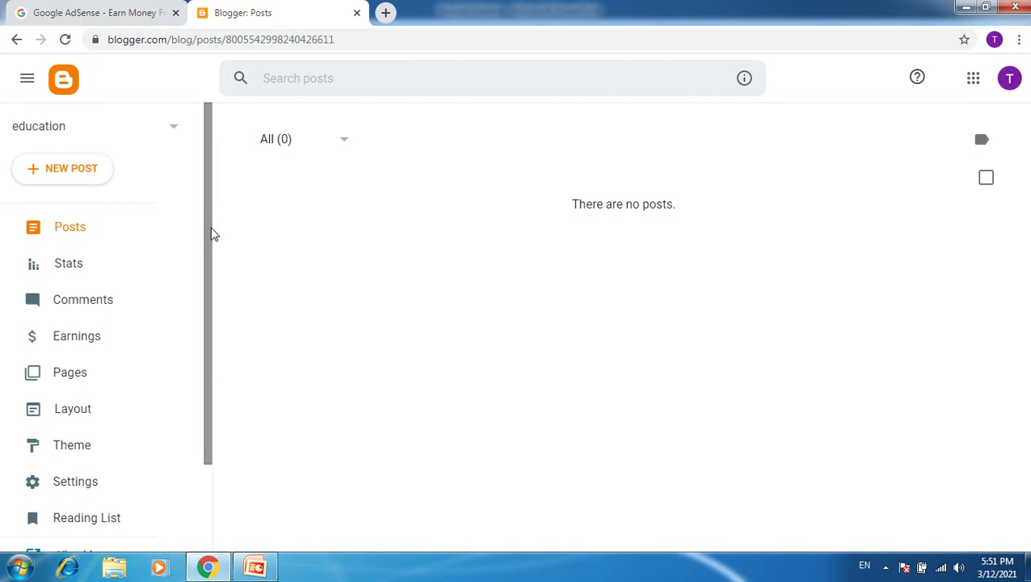
pyautogui.moveTo(206, 186); pyautogui.dragTo(210, 352)
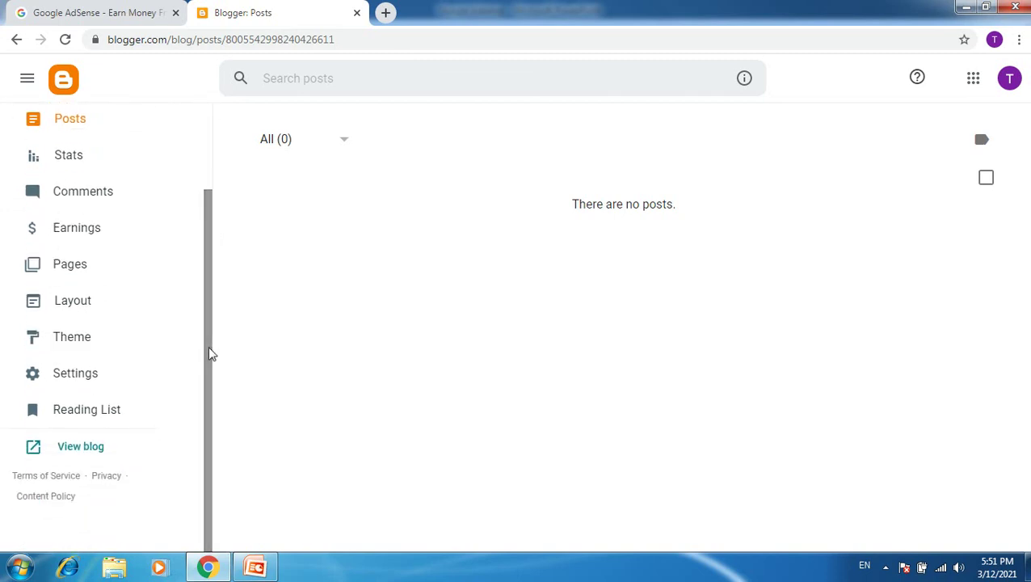
pyautogui.click(85, 447)
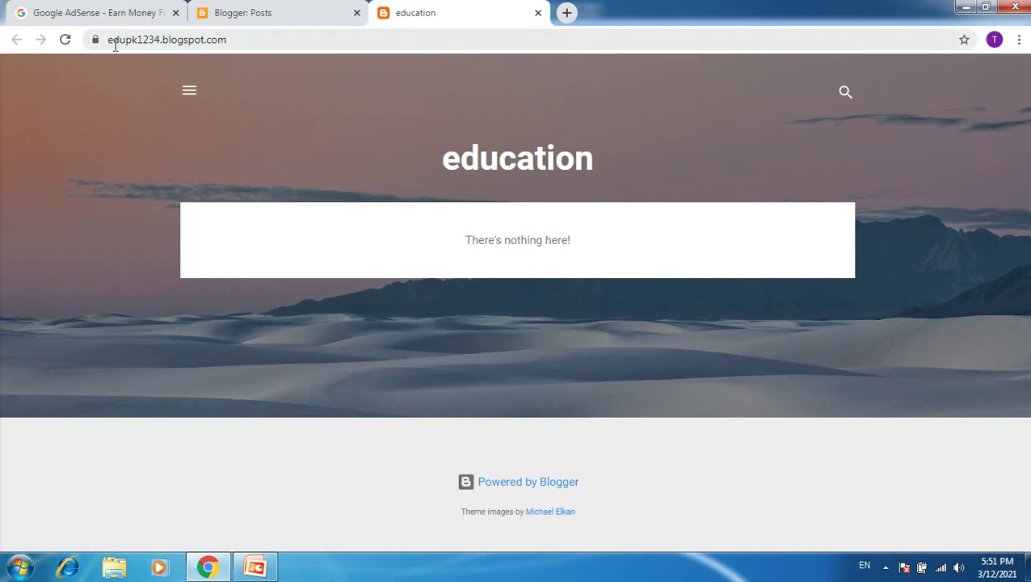
# Check the empty blog's edupk1234.blogspot.com address, then close its tab.
pyautogui.moveTo(110, 42); pyautogui.dragTo(268, 42)
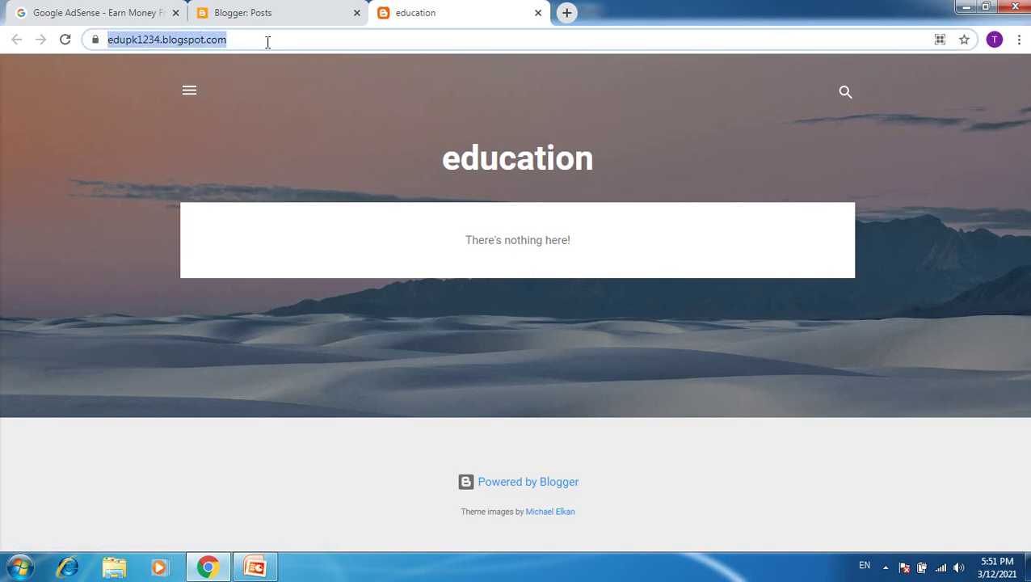
pyautogui.click(268, 42)
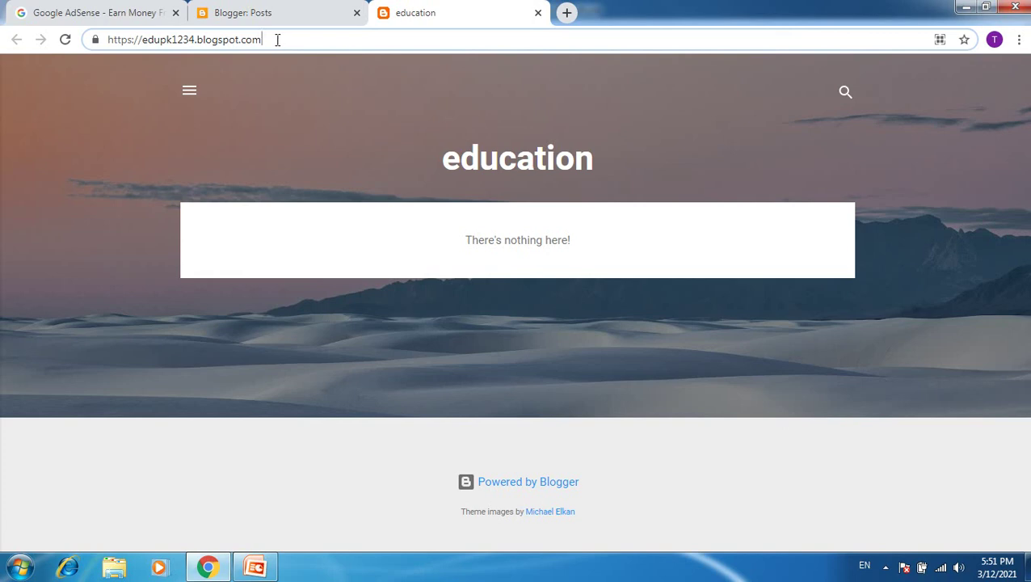
pyautogui.moveTo(276, 40); pyautogui.dragTo(78, 52)
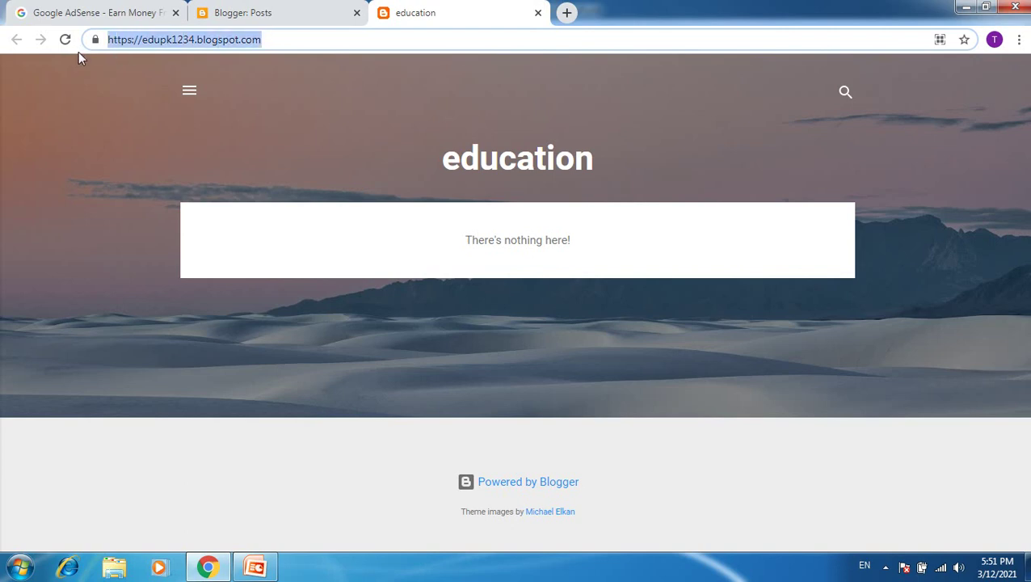
pyautogui.click(274, 39)
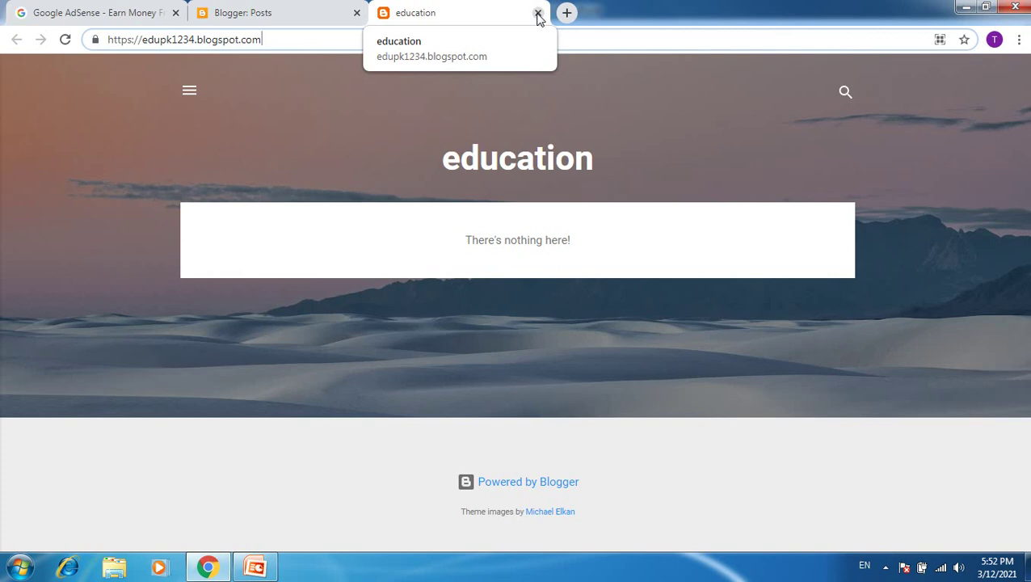
pyautogui.click(538, 15)
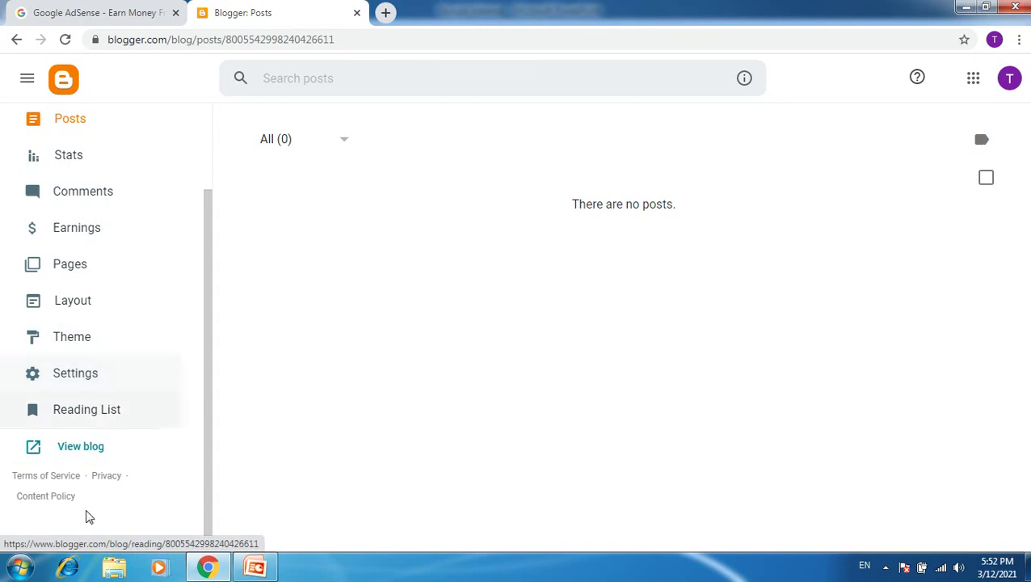
# Minimize Chrome and the Google Adsense PowerPoint deck to show the Windows desktop.
pyautogui.moveTo(206, 300); pyautogui.dragTo(205, 166)
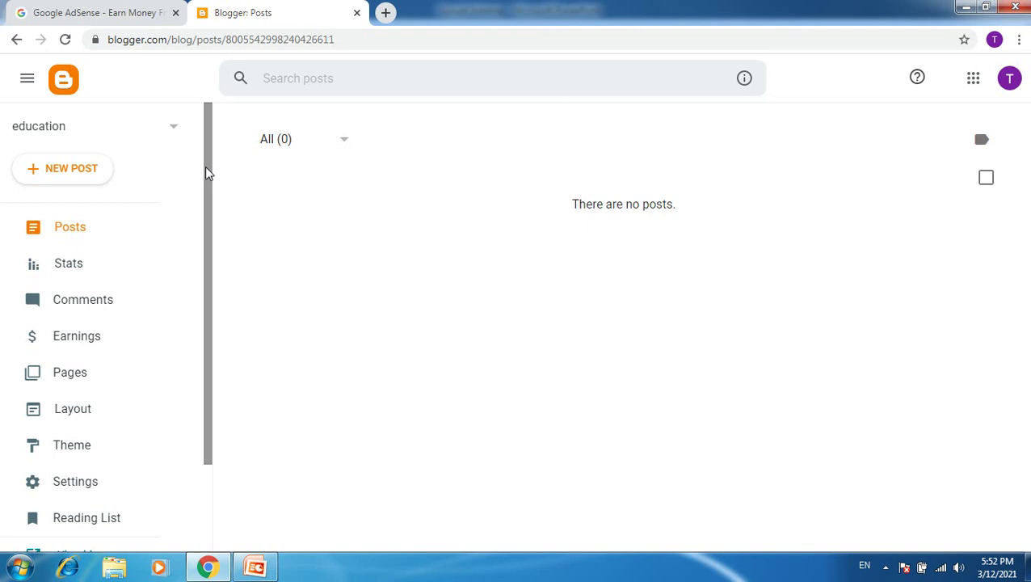
pyautogui.moveTo(206, 163); pyautogui.dragTo(209, 299)
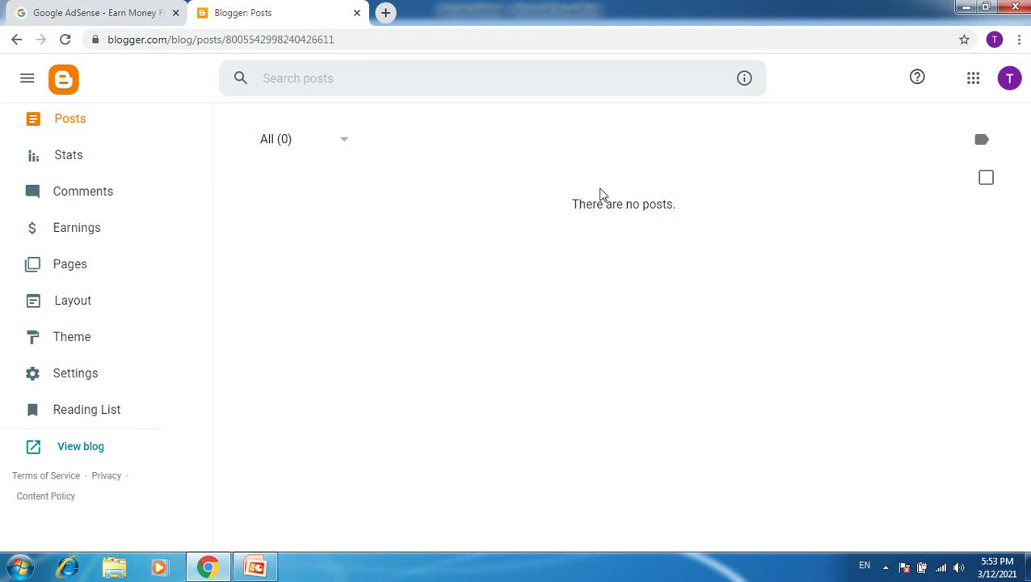
pyautogui.click(966, 10)
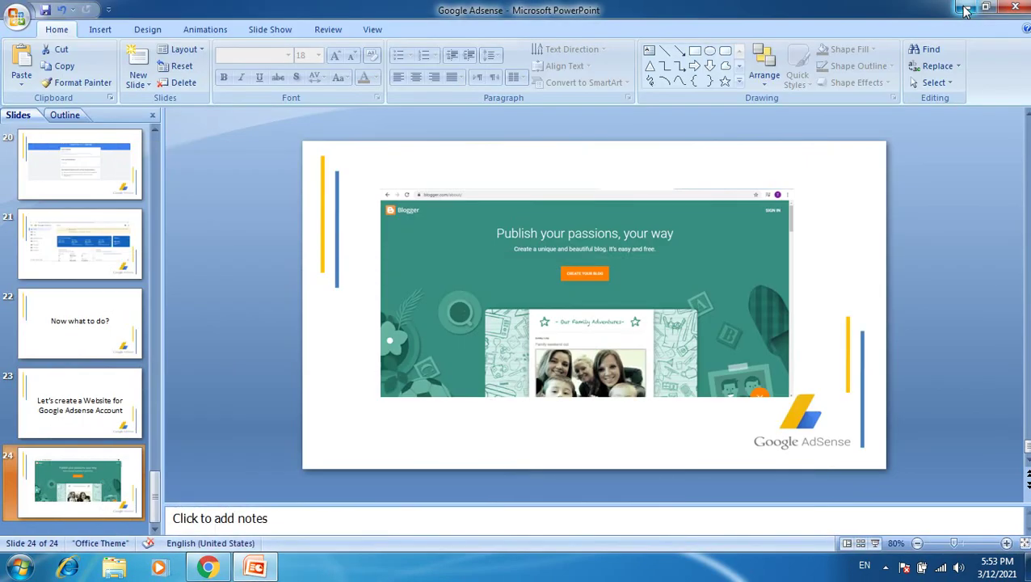
pyautogui.click(966, 10)
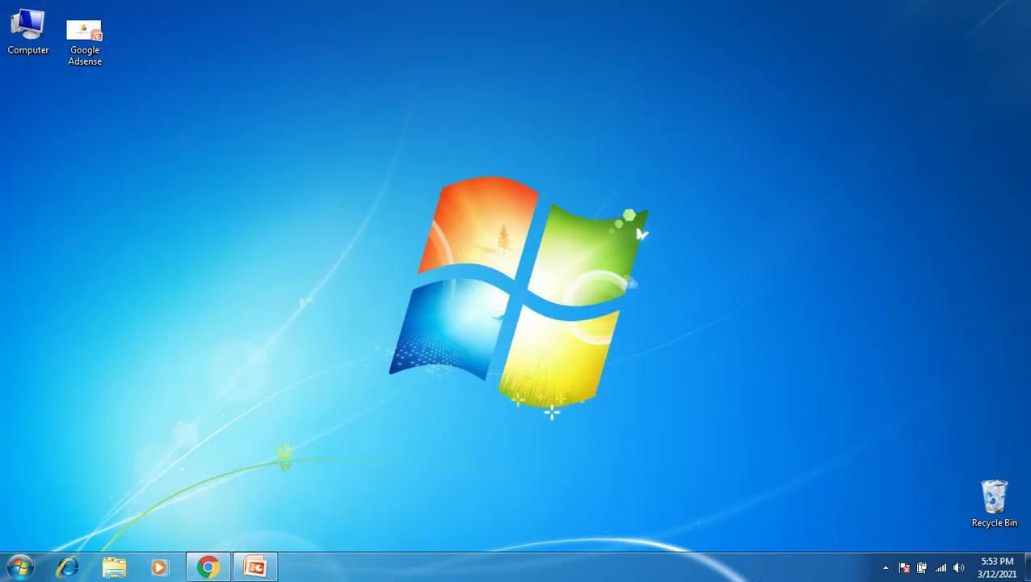